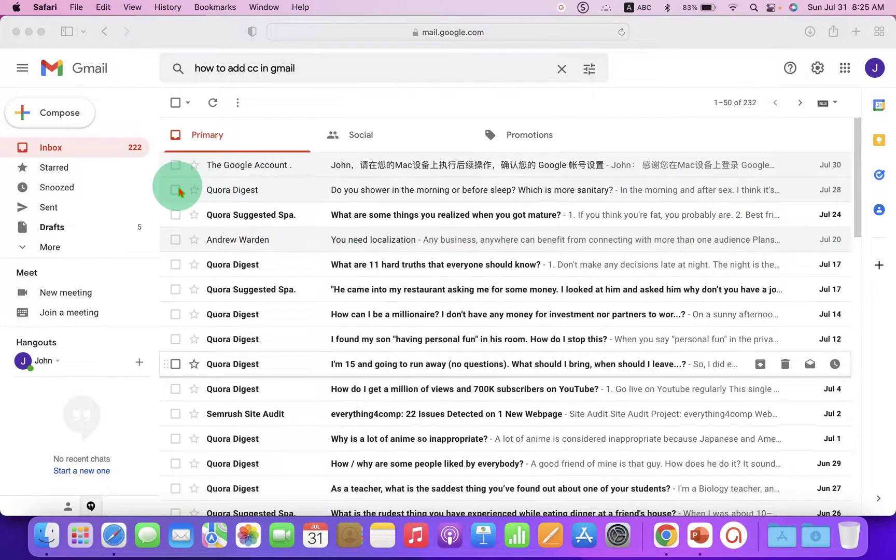
- Focus the Safari window showing the Gmail Primary inbox
click(75, 146)
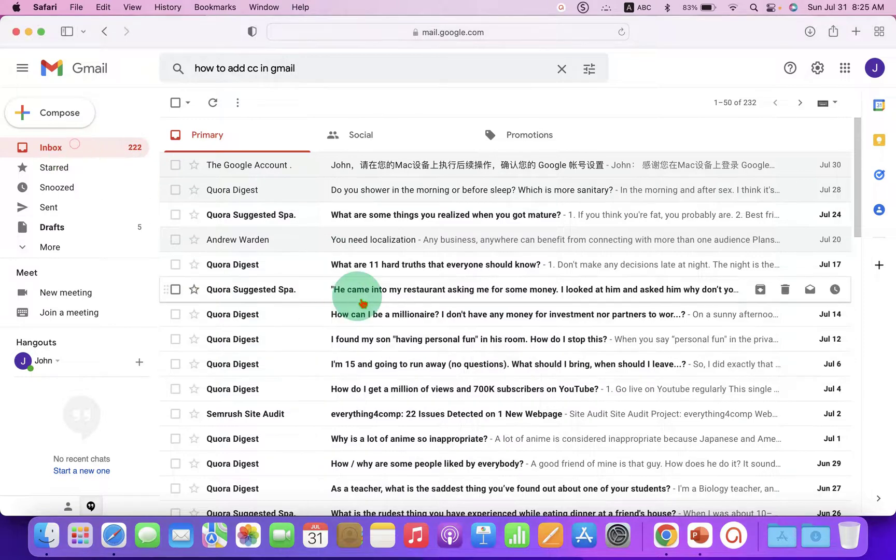
- Open the Quora email 'What are some things you realized when you got mature?' and its More menu
click(490, 216)
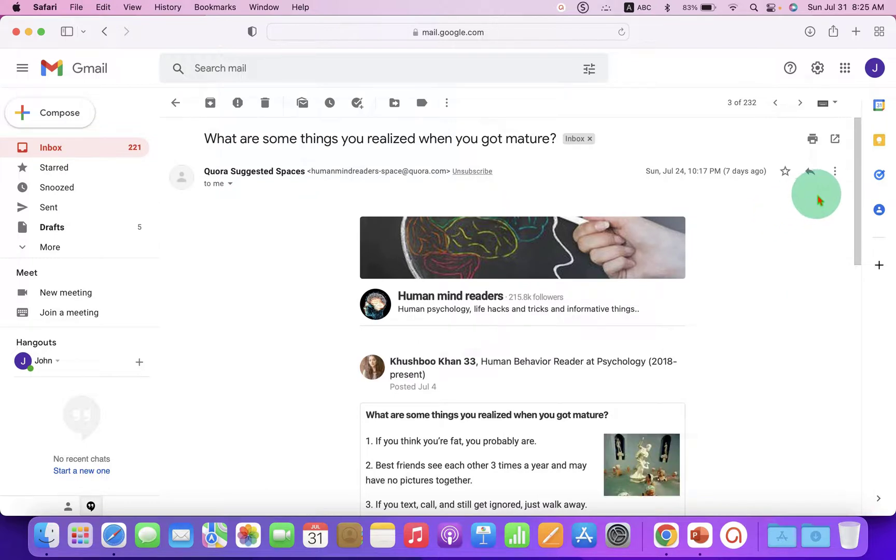
click(835, 171)
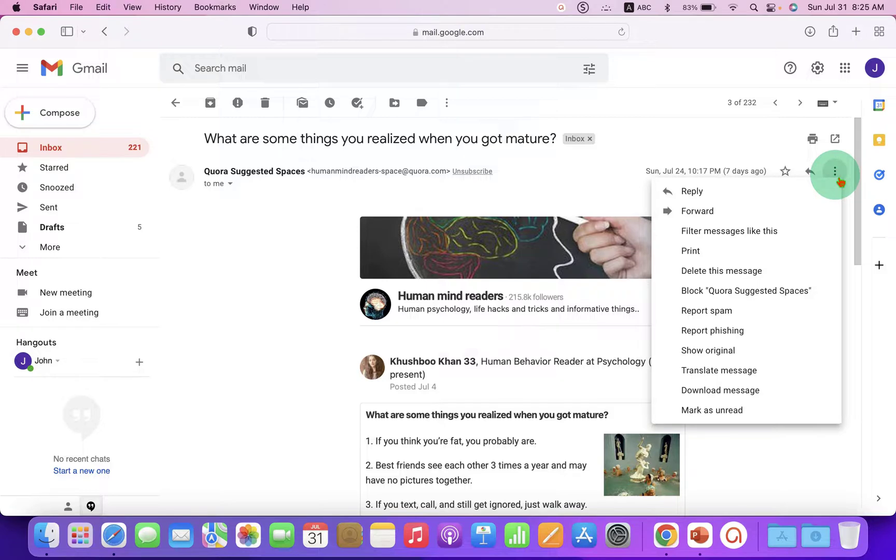
click(769, 210)
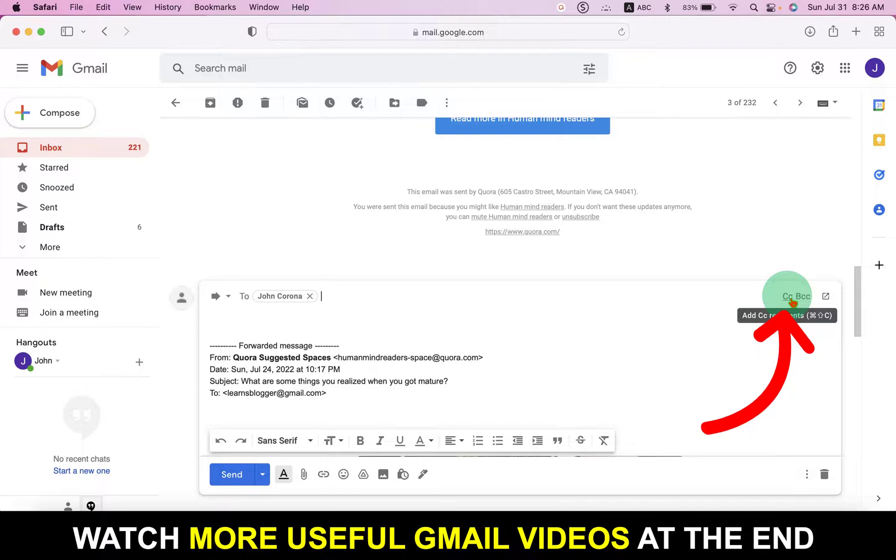
- Add a Cc recipient to the forward, then close it as a saved draft
click(793, 298)
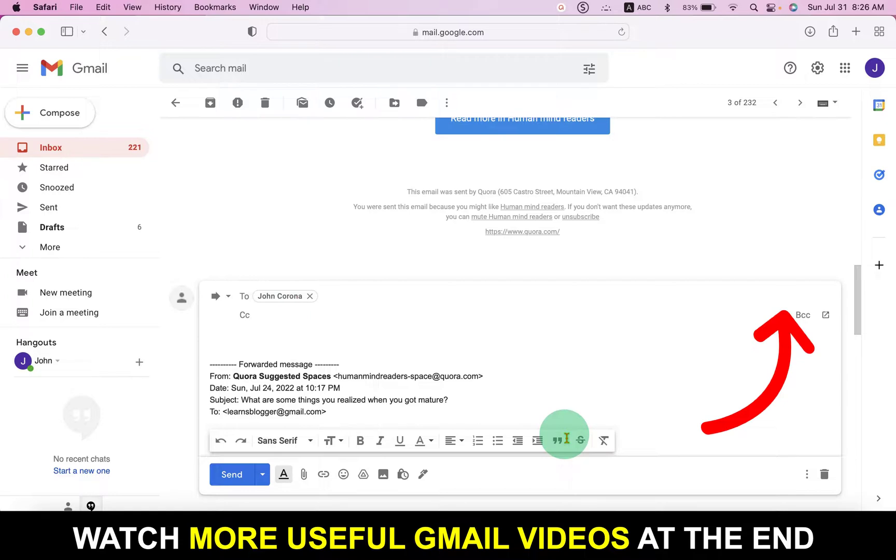
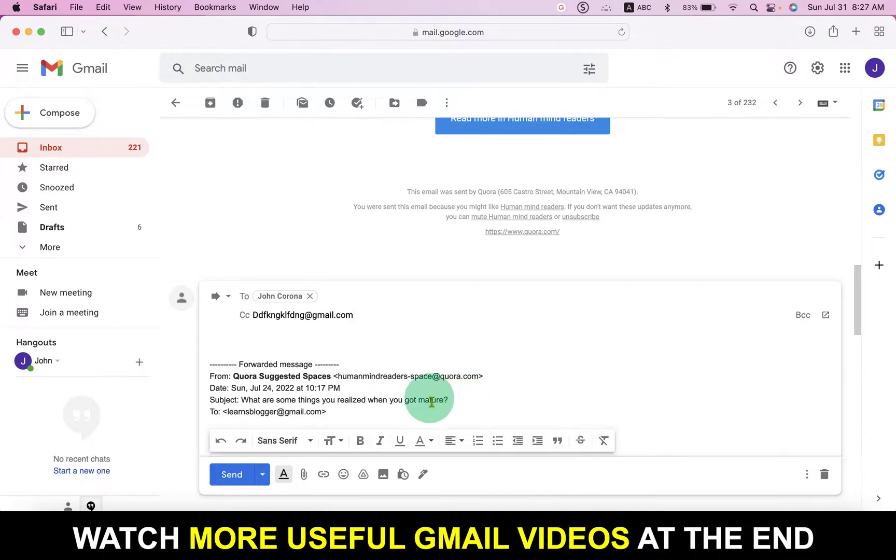
click(231, 474)
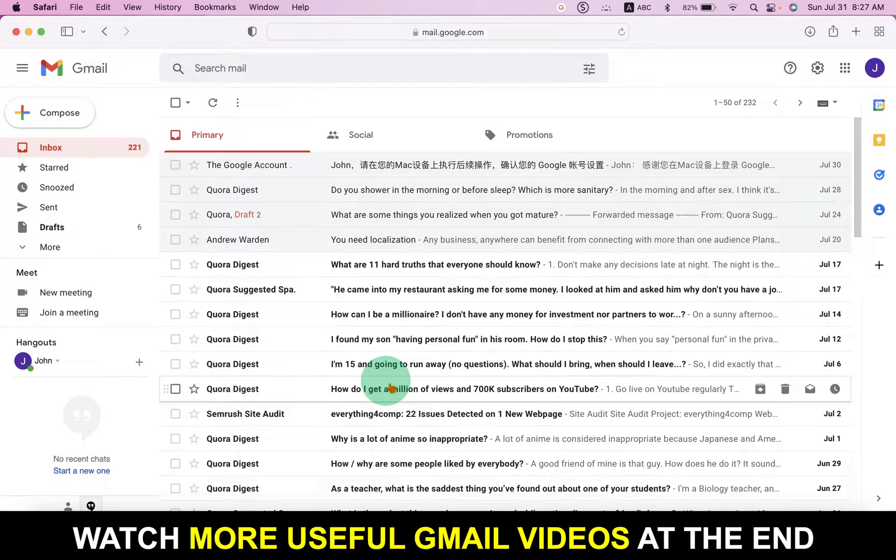
- Open a blank New Message, reveal its Cc line, and place the cursor in the body
click(70, 113)
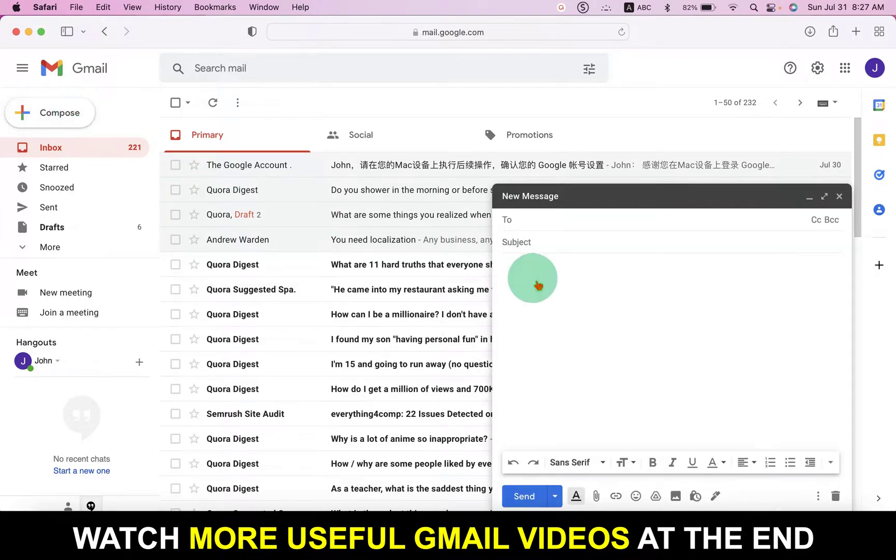
click(815, 220)
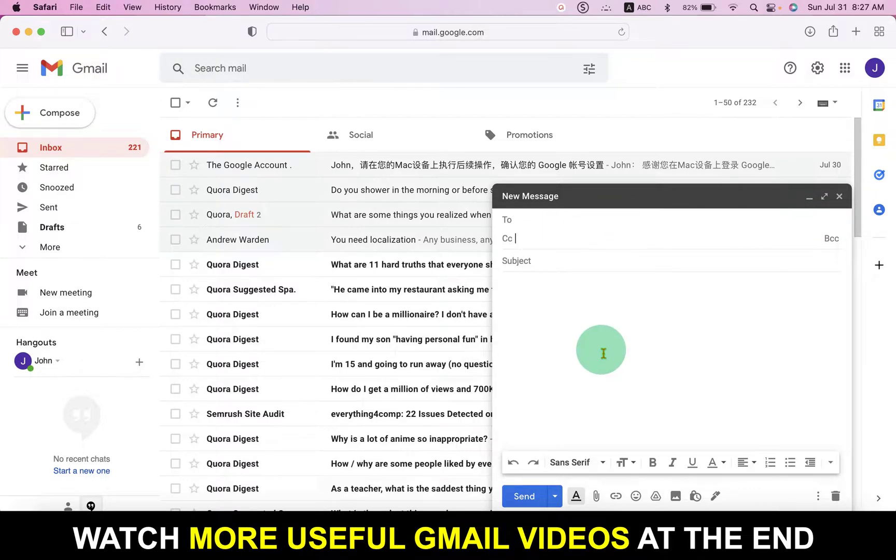
click(603, 354)
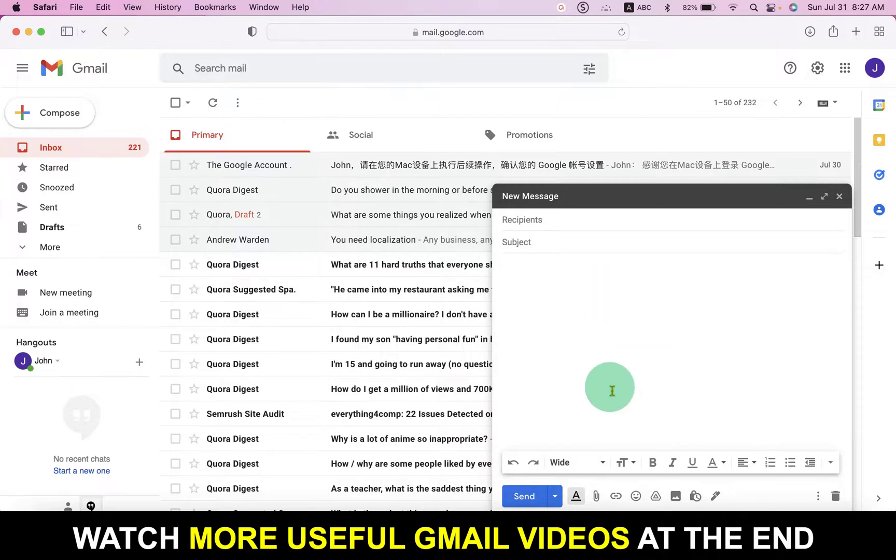
- Close the empty New Message window without entering anything
click(839, 196)
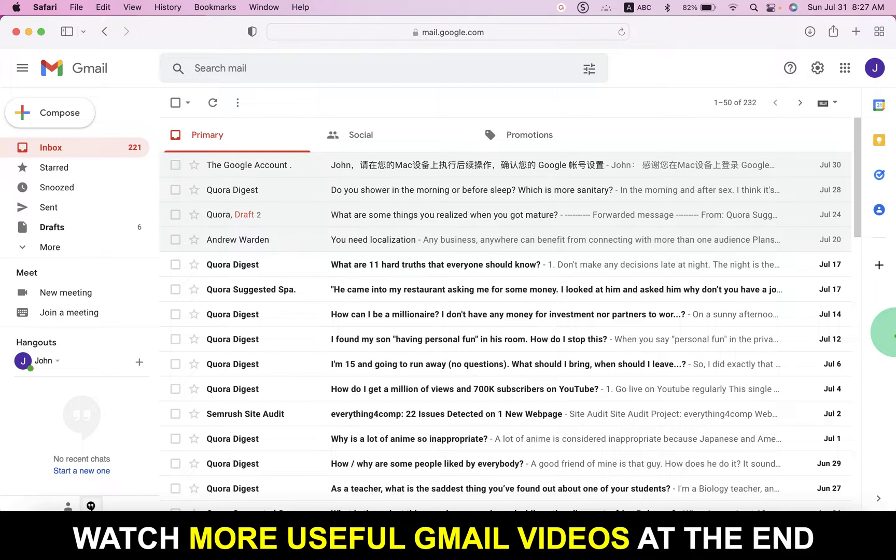